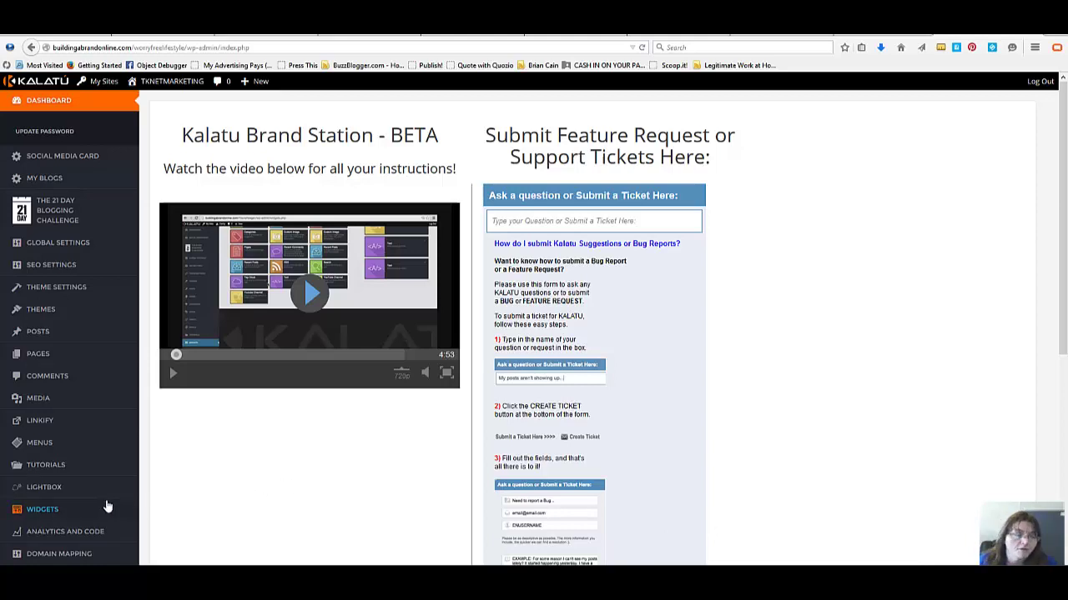
Bring up the Lightbox menu from the Kalatu dashboard's left sidebar
mouse_move(59, 498)
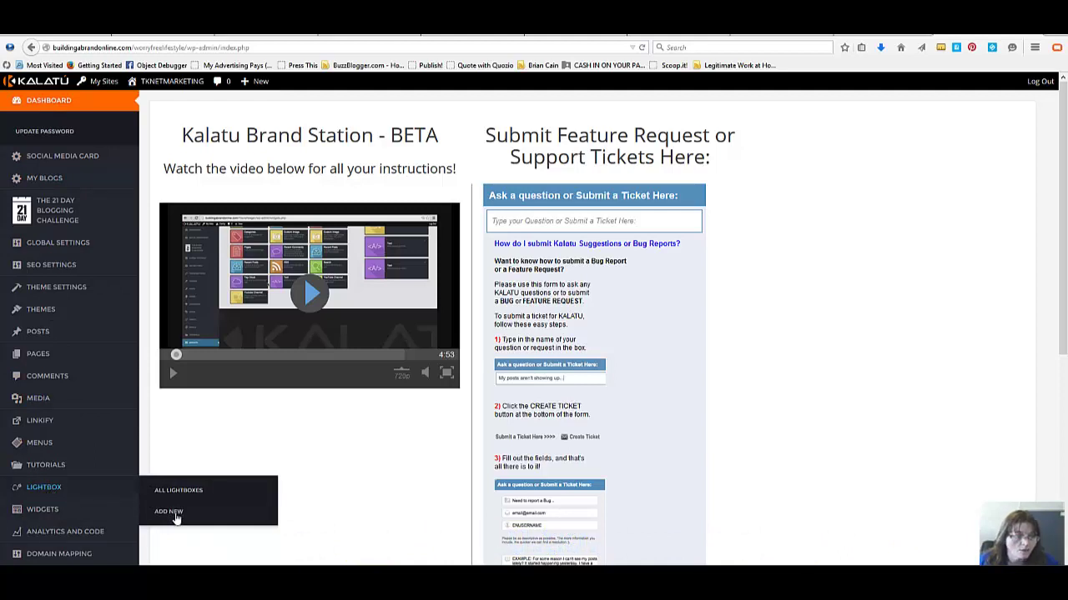
Choose Add New under Lightbox to get a blank Add New Lightbox form
click(178, 513)
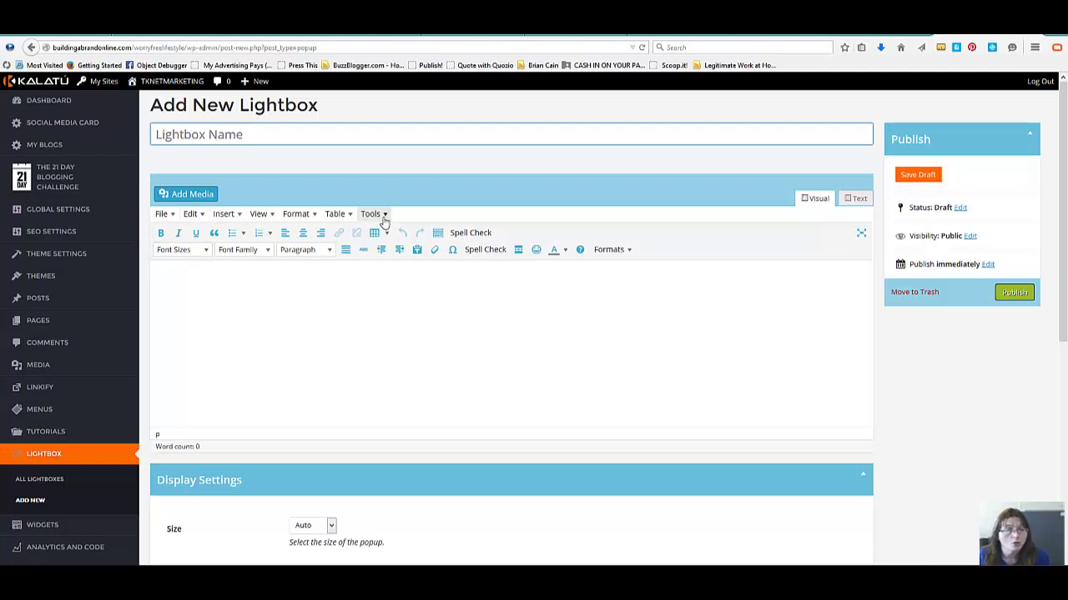
click(384, 216)
click(385, 237)
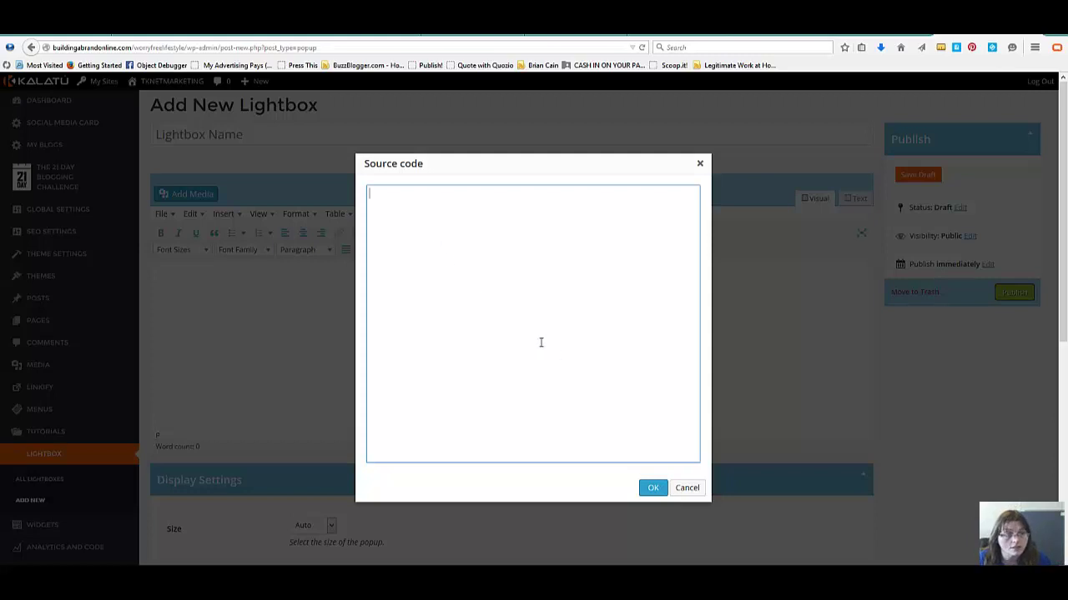
click(679, 492)
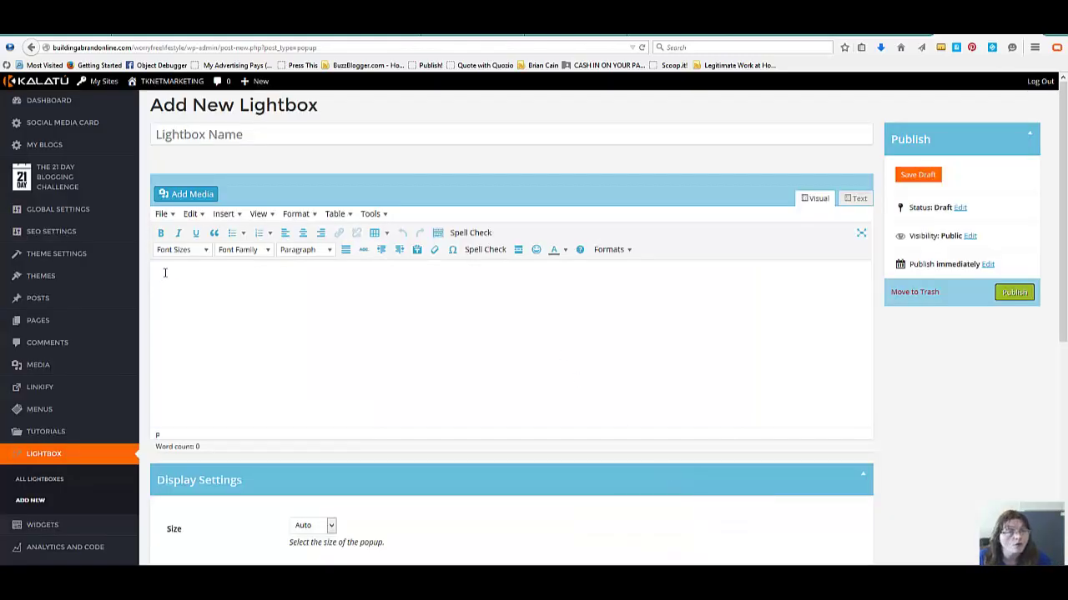
Paste the LeadPages embed script into the Text editor, wrapped in code tags
click(859, 198)
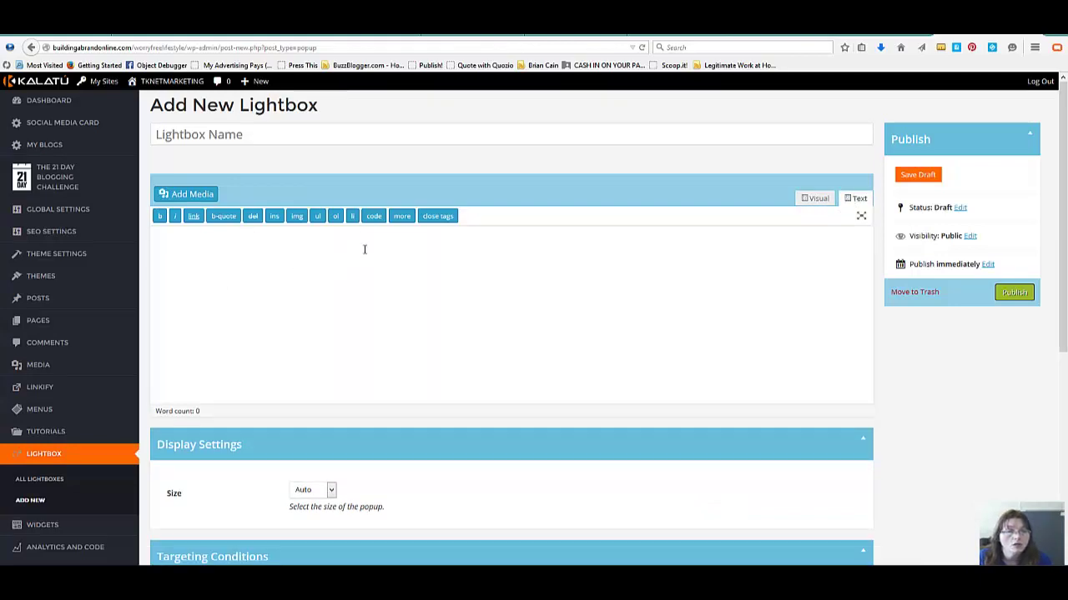
click(374, 218)
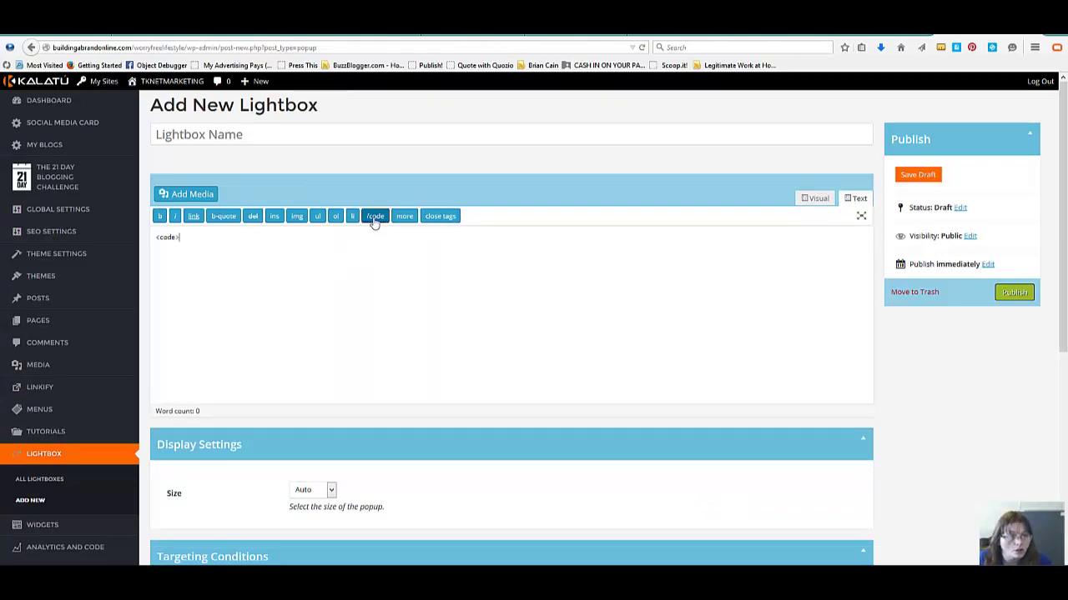
right_click(210, 247)
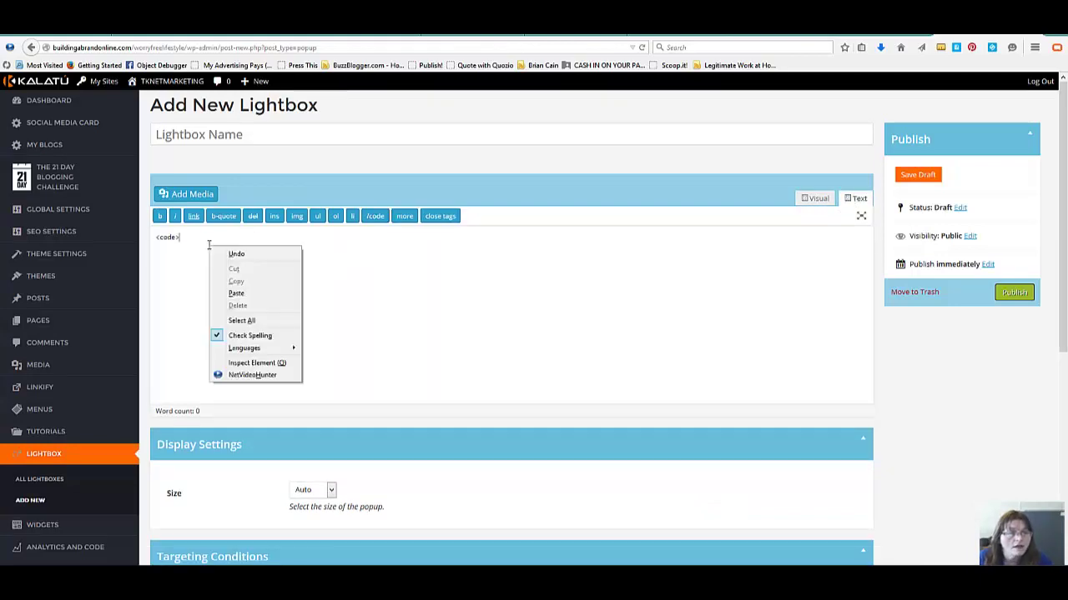
click(236, 294)
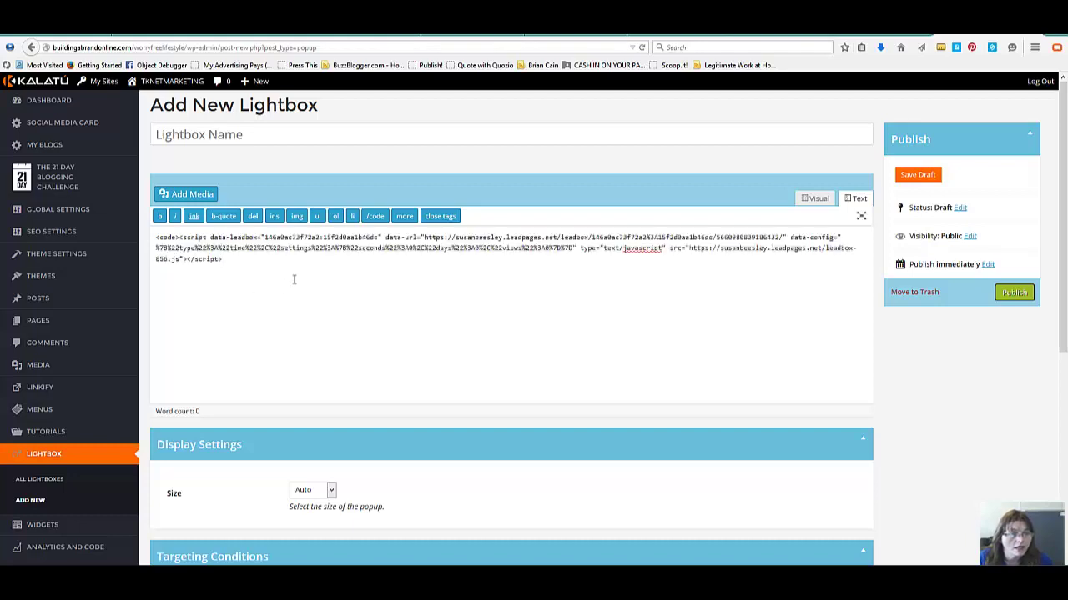
click(374, 217)
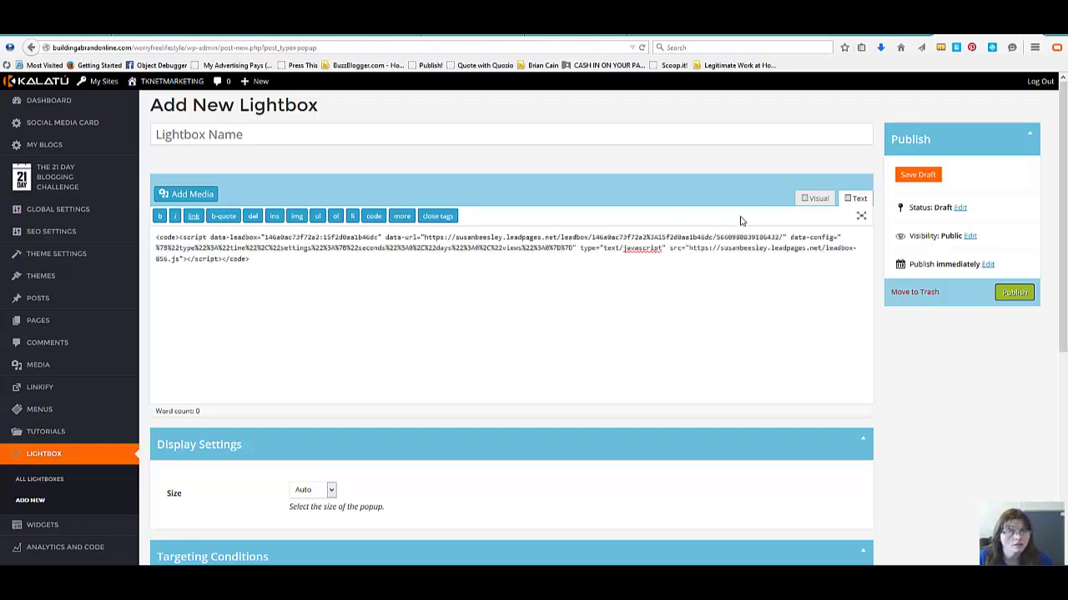
Check the result in Visual, then delete the wrapped embed code in Text mode
click(805, 200)
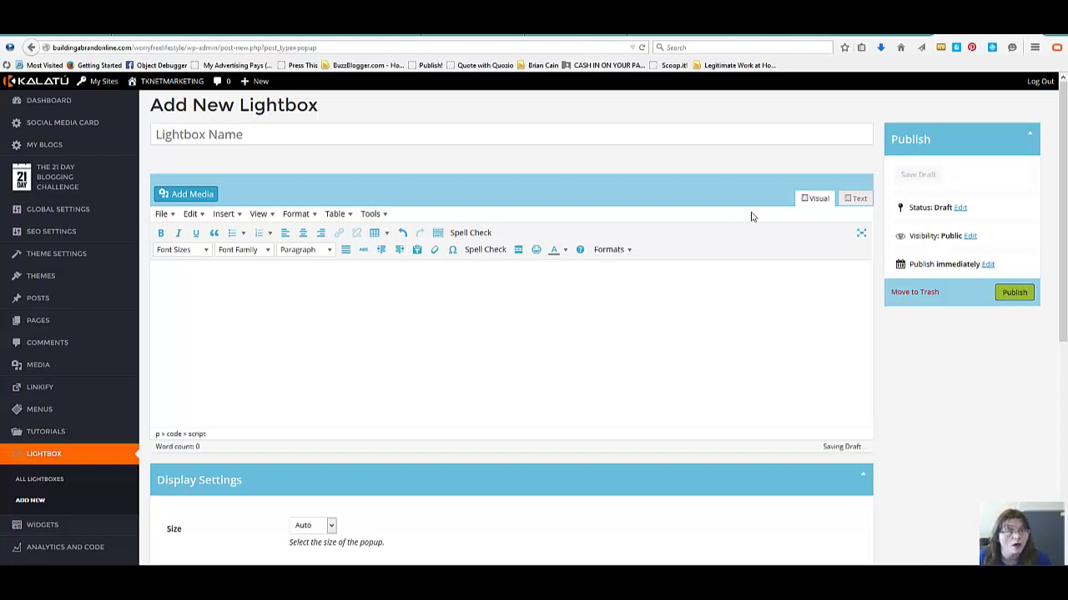
click(855, 207)
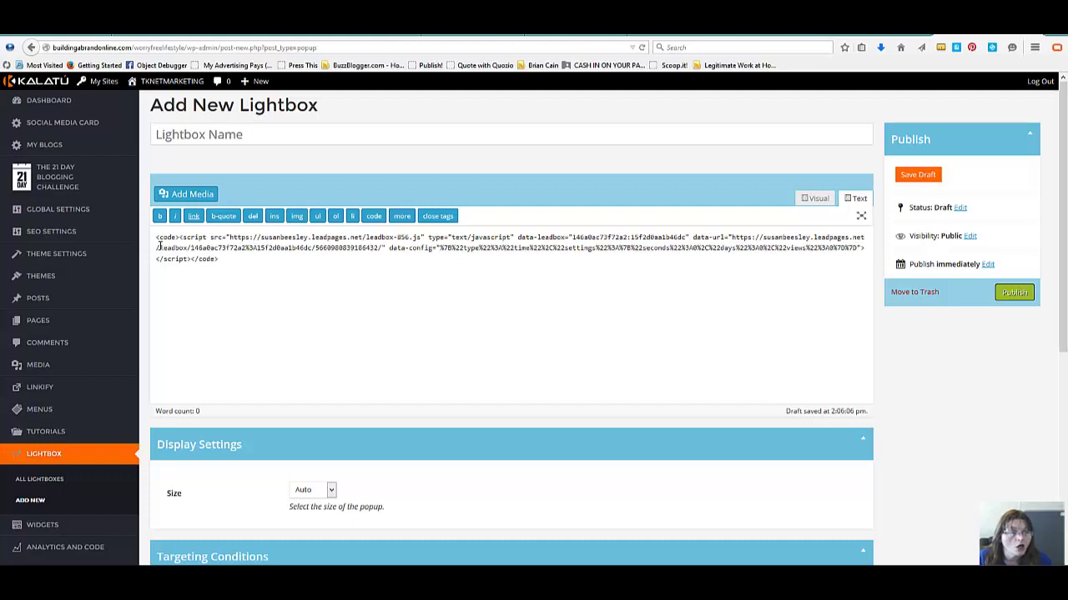
mouse_move(192, 260)
mouse_down()
mouse_move(218, 259)
mouse_move(155, 237)
mouse_up()
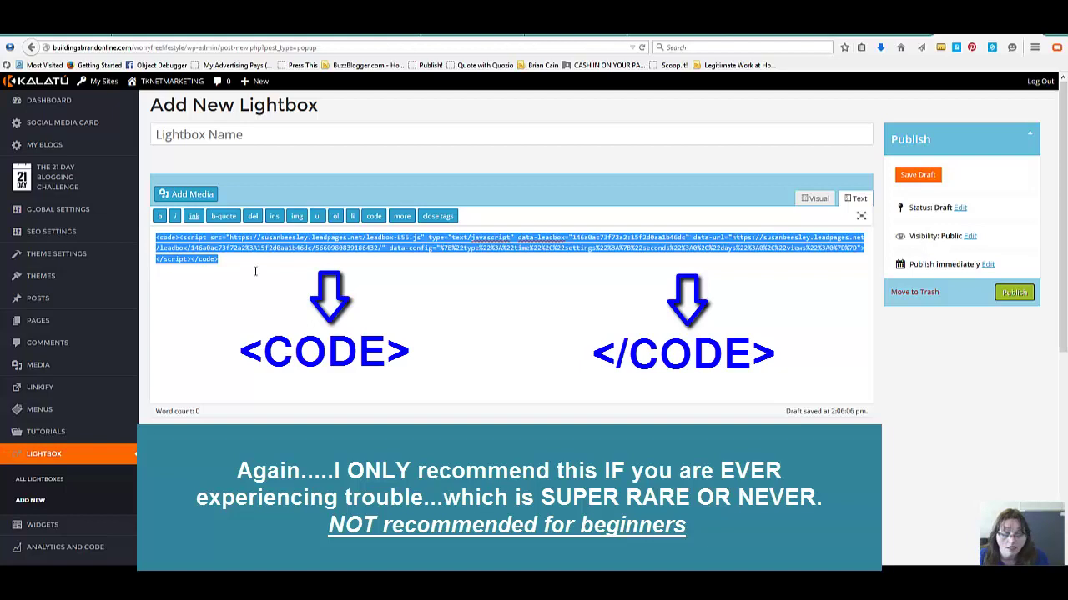
key(BackSpace)
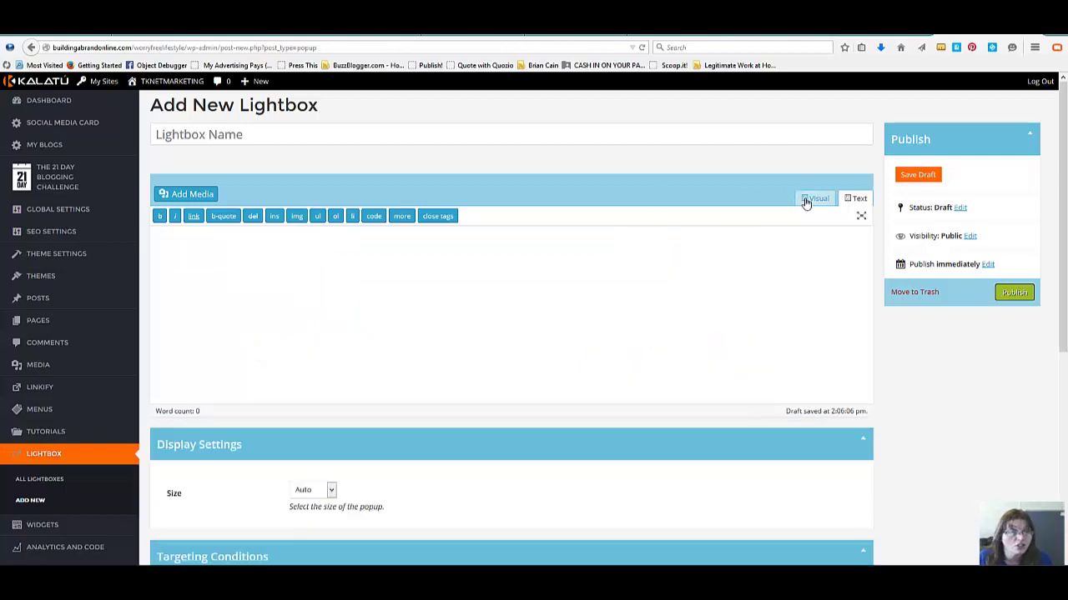
Put the empty lightbox content back in Visual mode, showing Source code under Tools
click(806, 201)
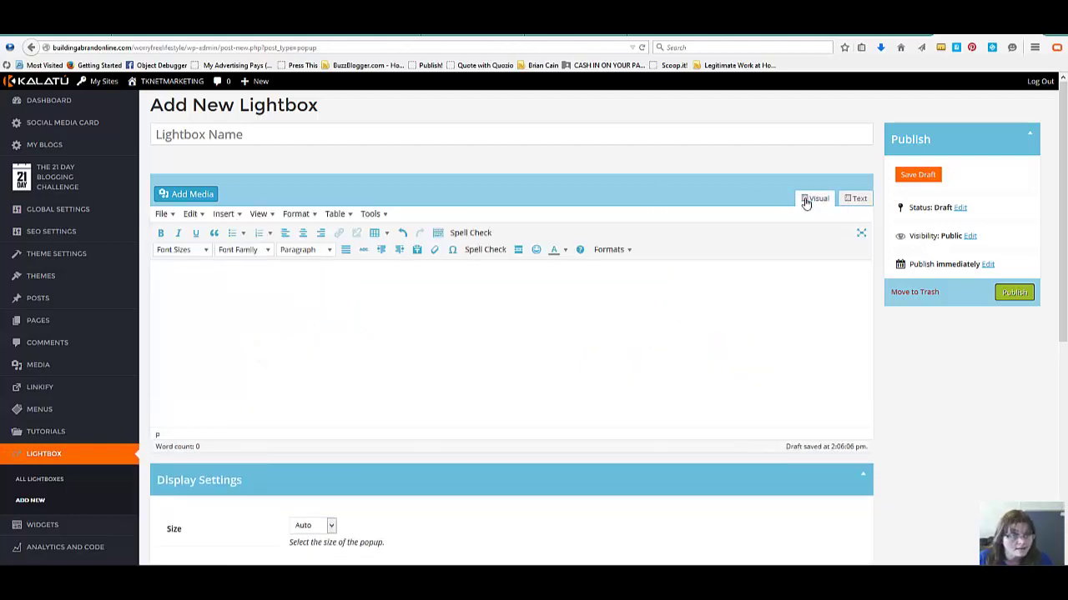
click(383, 217)
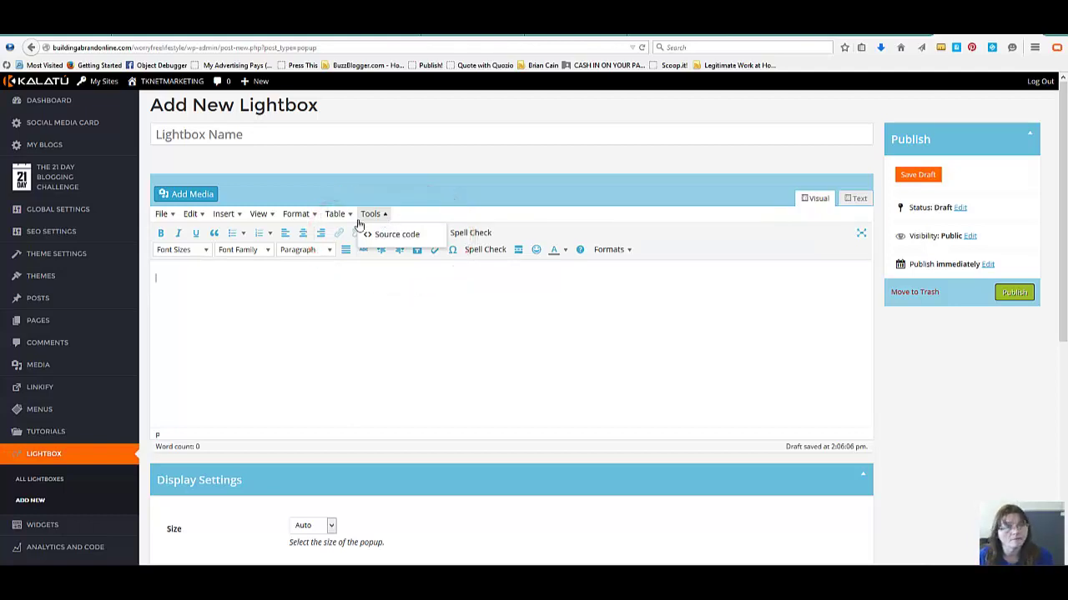
click(251, 279)
scroll(270, 278, down, 3)
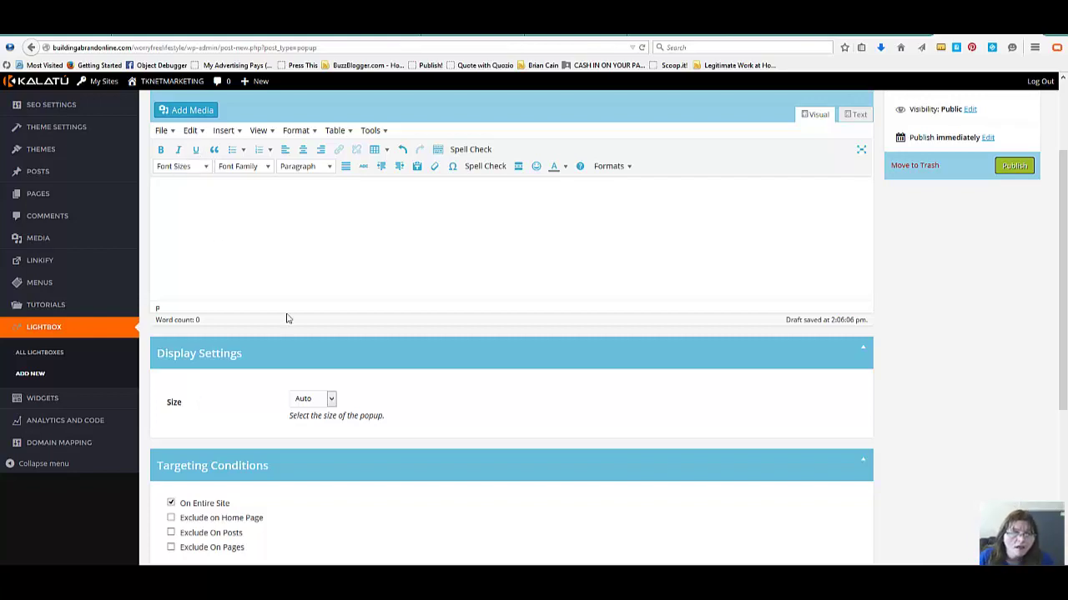
Replace whole-site targeting with targeting of specific blog posts
scroll(464, 409, down, 3)
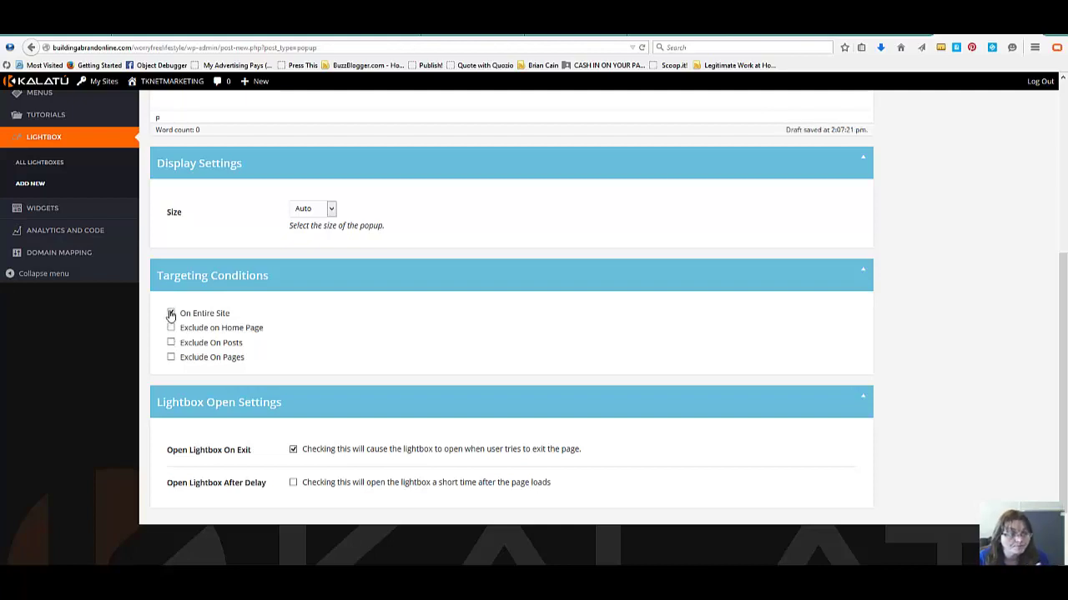
click(171, 314)
click(171, 357)
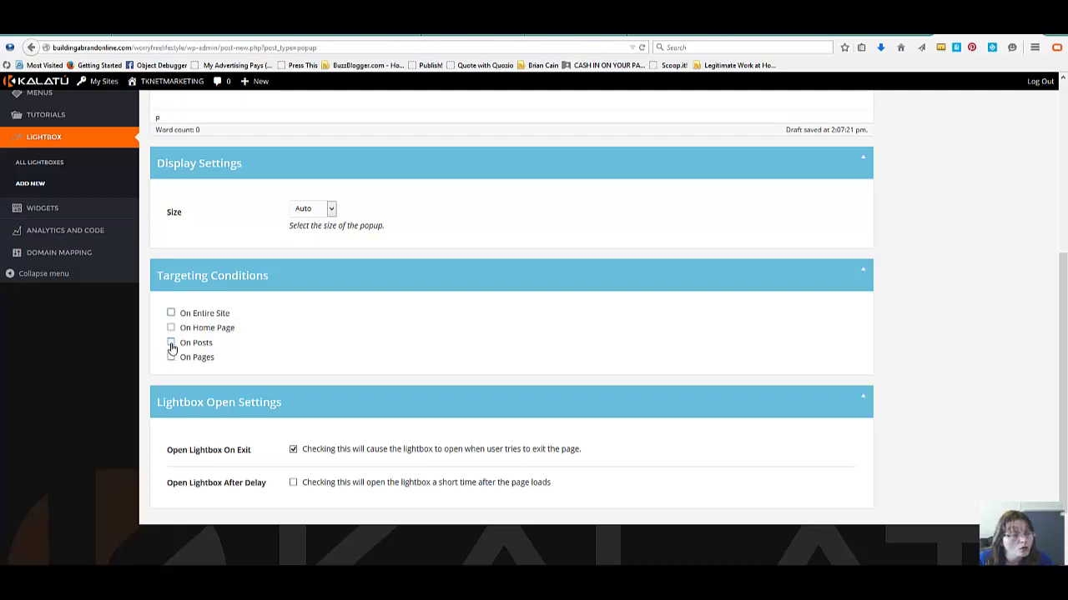
click(171, 343)
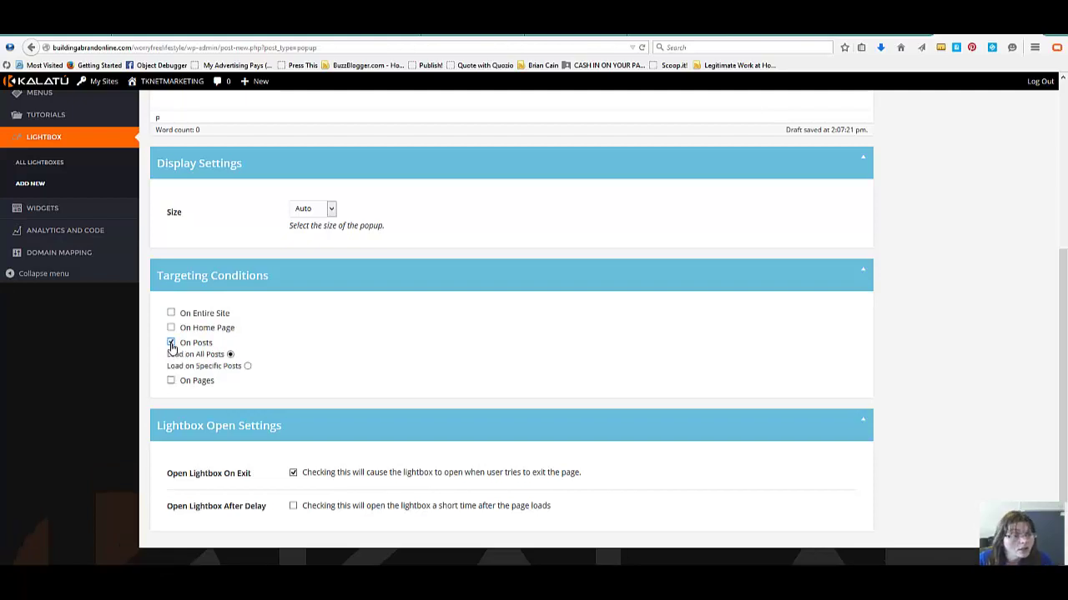
click(247, 367)
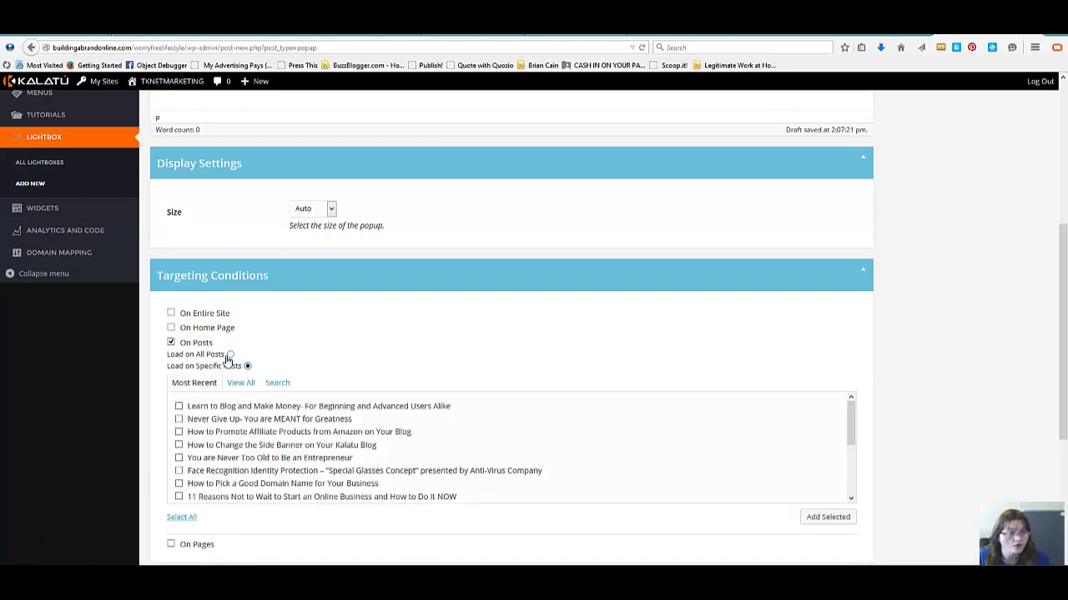
click(229, 354)
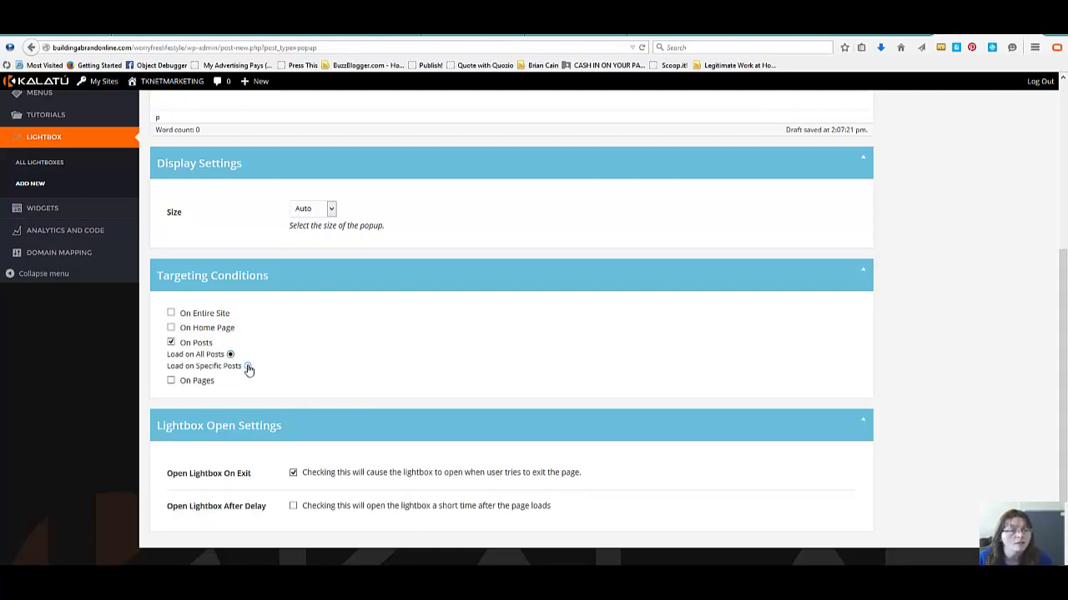
click(248, 368)
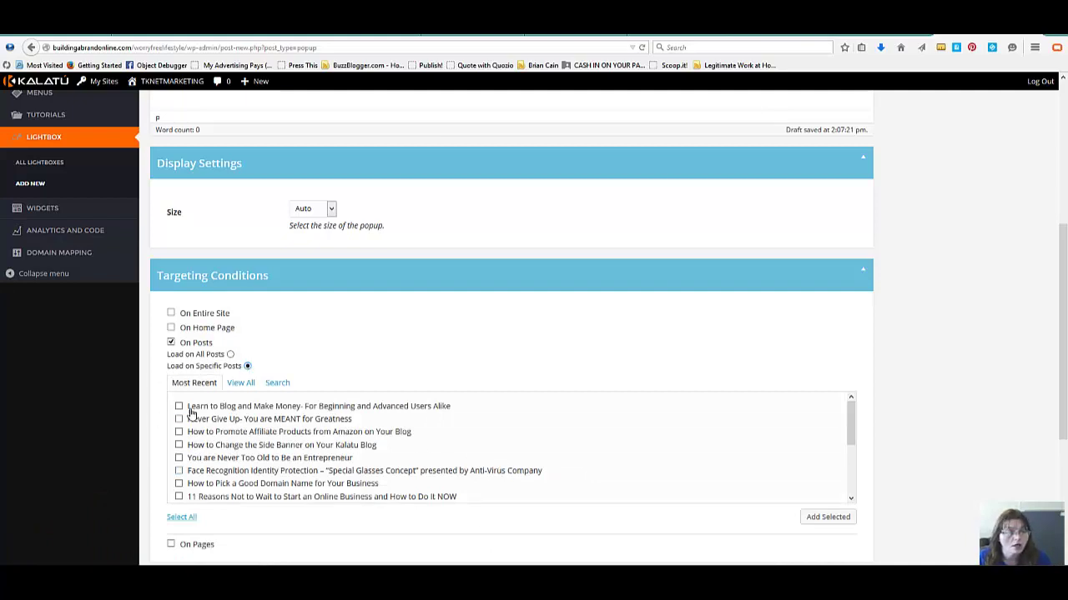
Add the post 'Face Recognition Software- Has Technology Gone too Far?' as the target, leaving pages off
scroll(214, 440, down, 3)
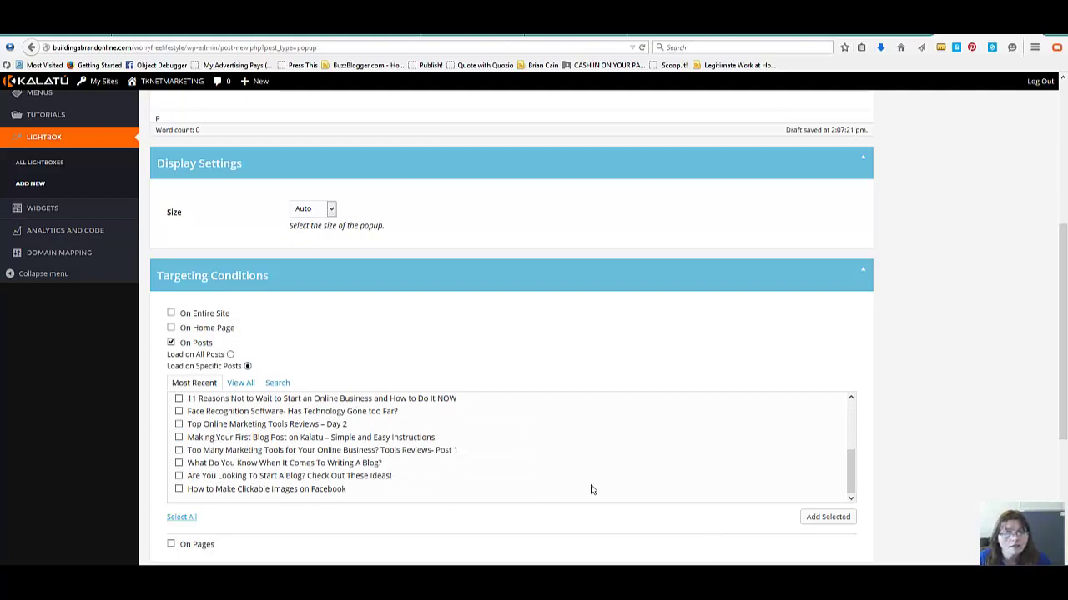
click(178, 411)
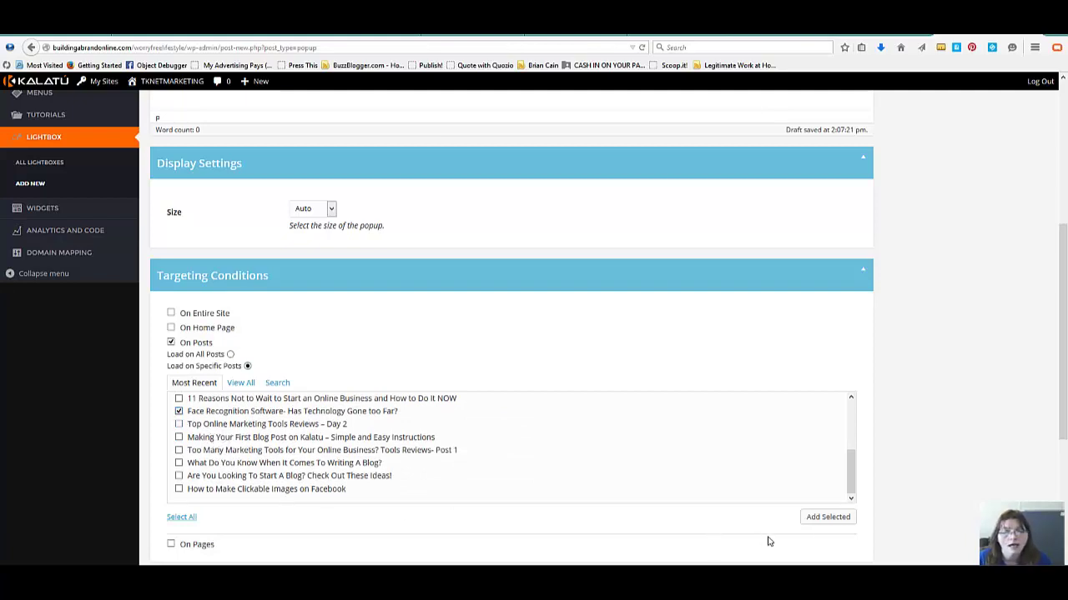
click(824, 519)
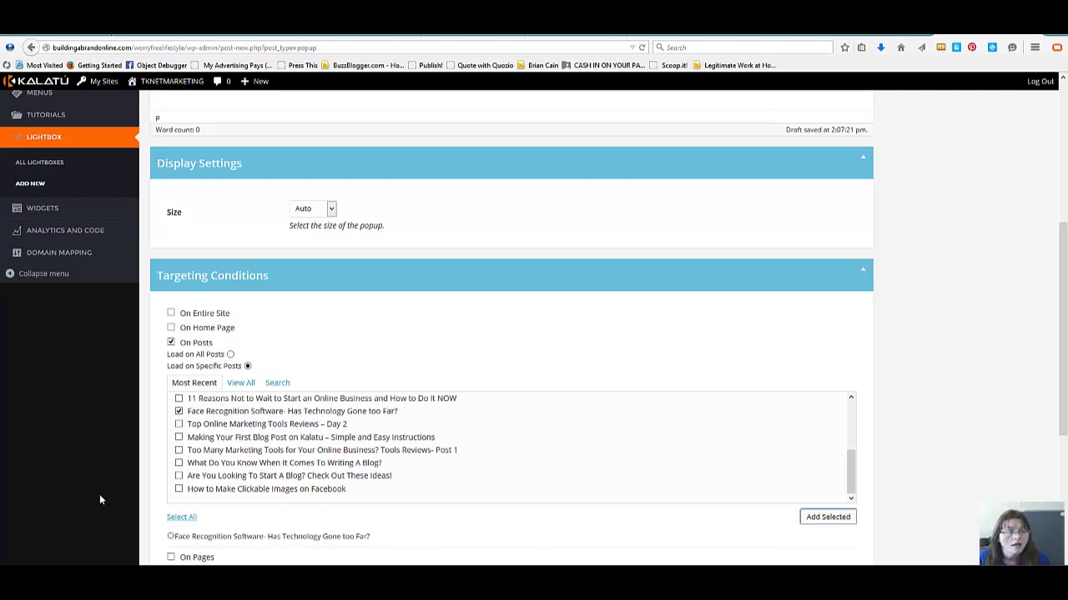
scroll(99, 494, down, 2)
click(171, 367)
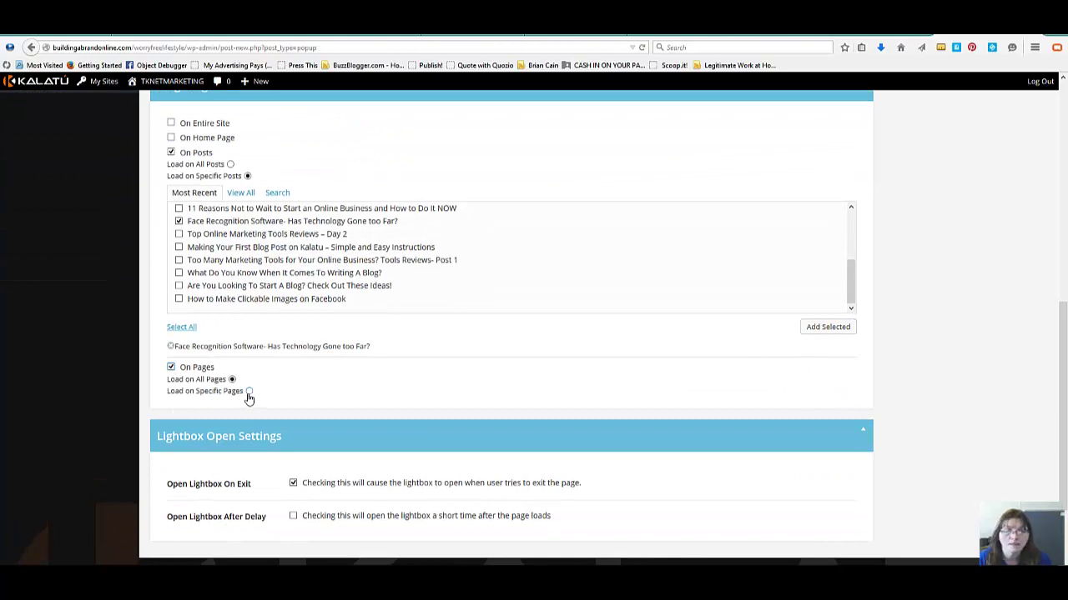
click(171, 367)
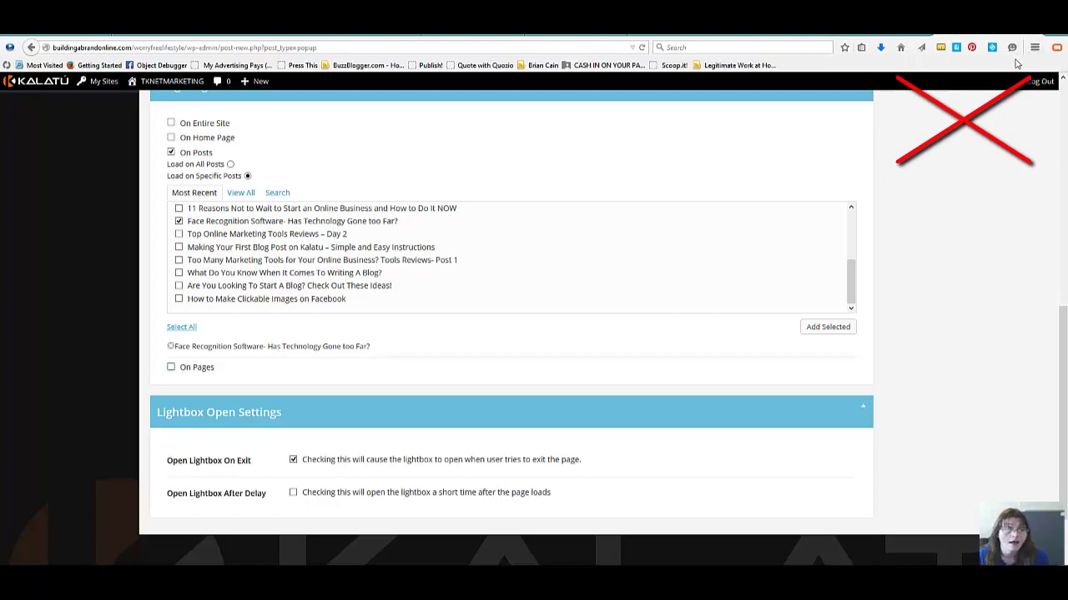
mouse_move(992, 75)
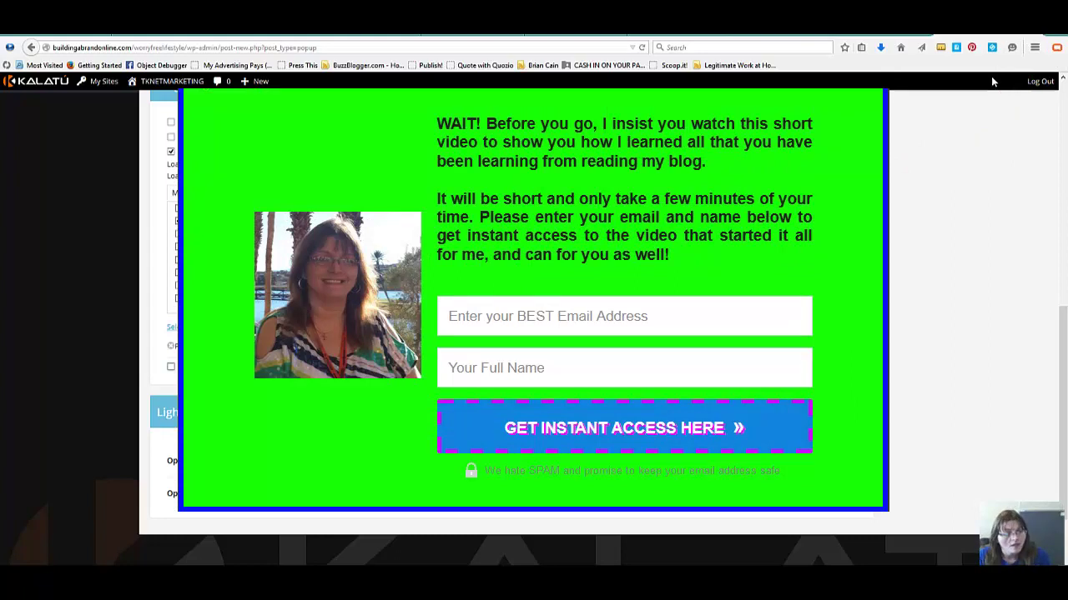
key(Escape)
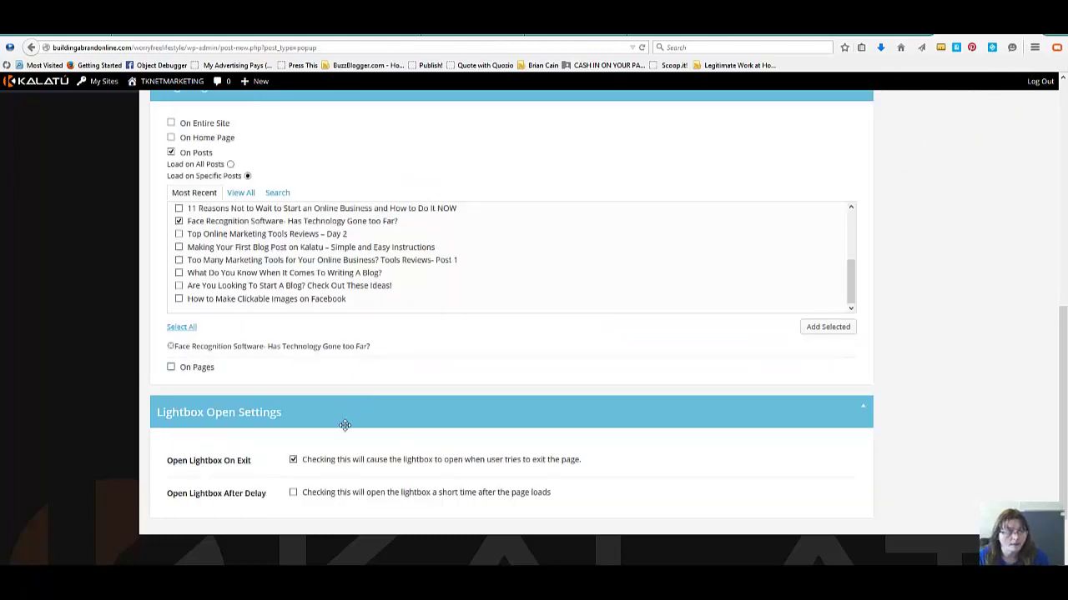
Untick Open Lightbox On Exit and tick Open Lightbox After Delay (500ms)
click(294, 461)
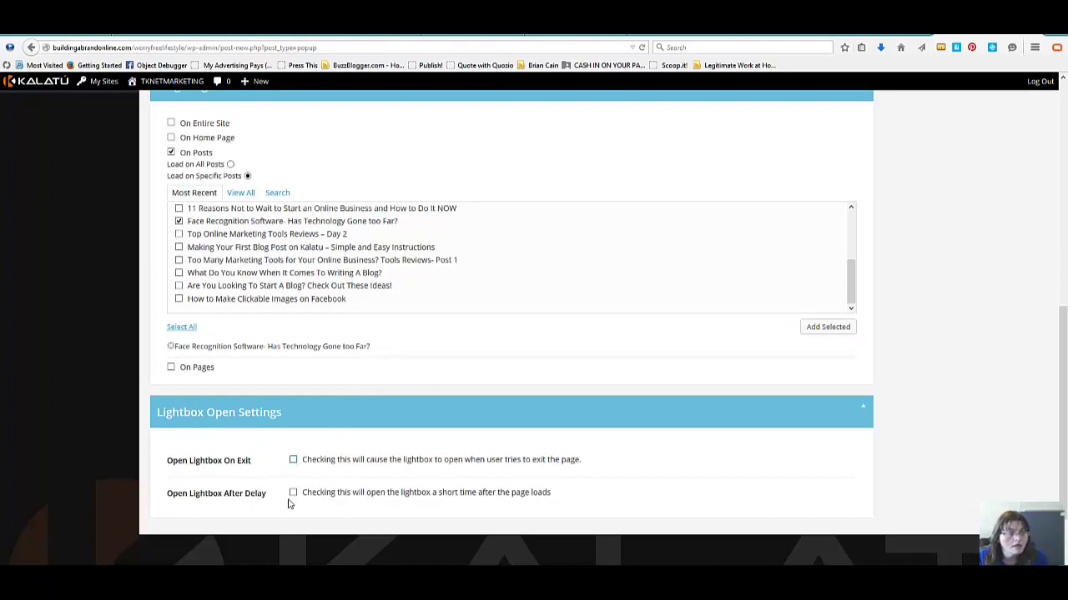
click(292, 494)
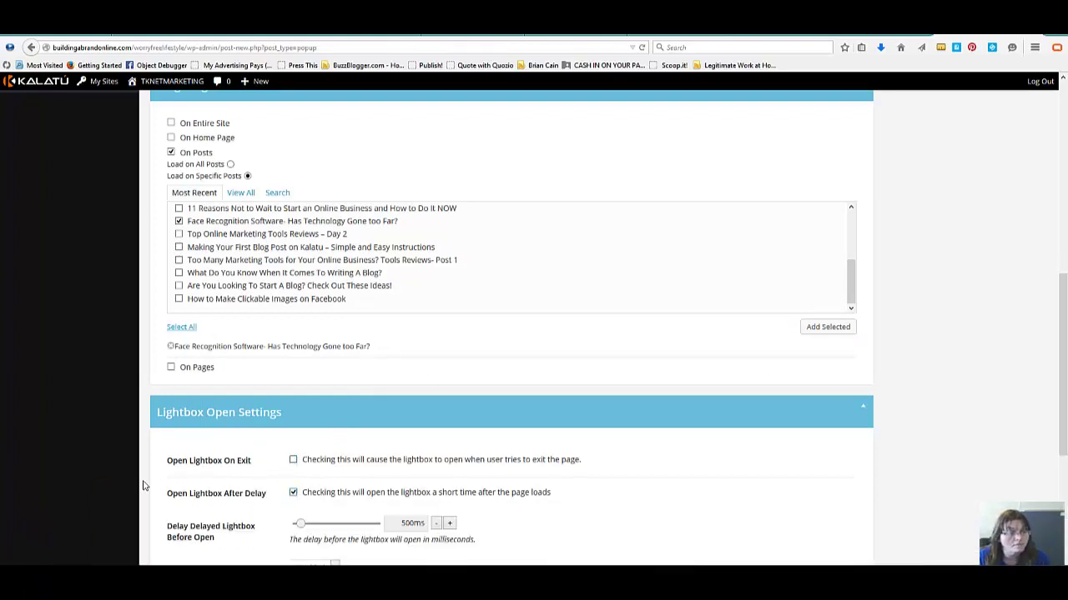
scroll(122, 480, down, 3)
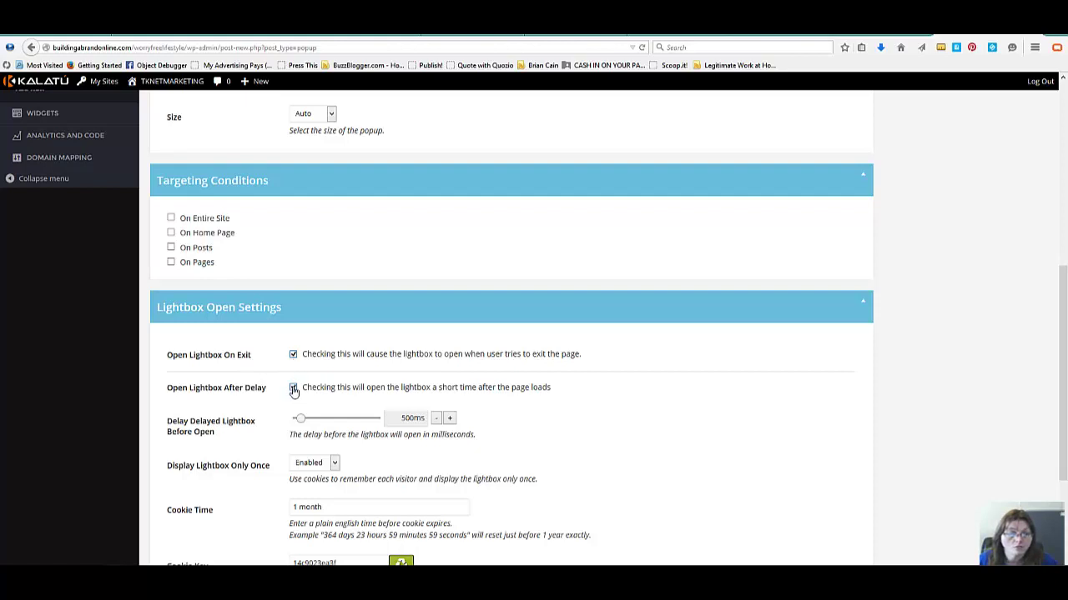
click(293, 388)
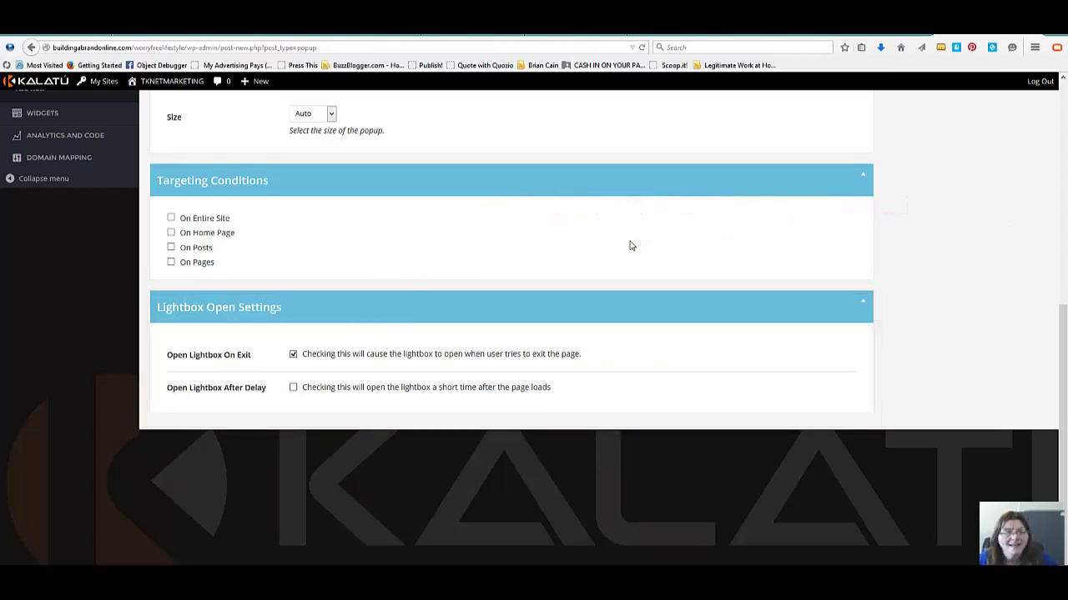
click(293, 355)
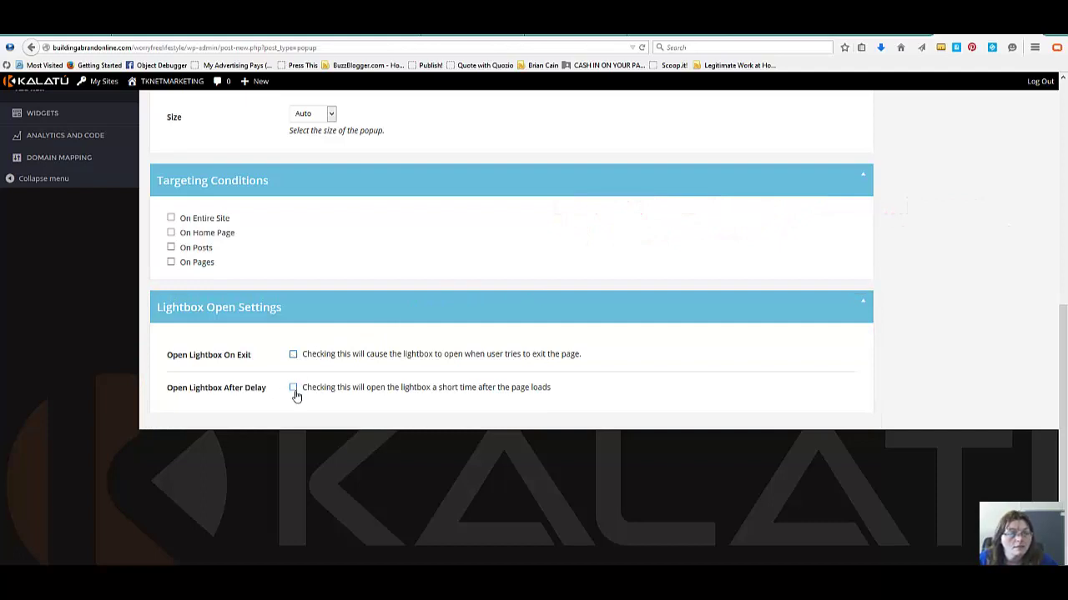
click(294, 390)
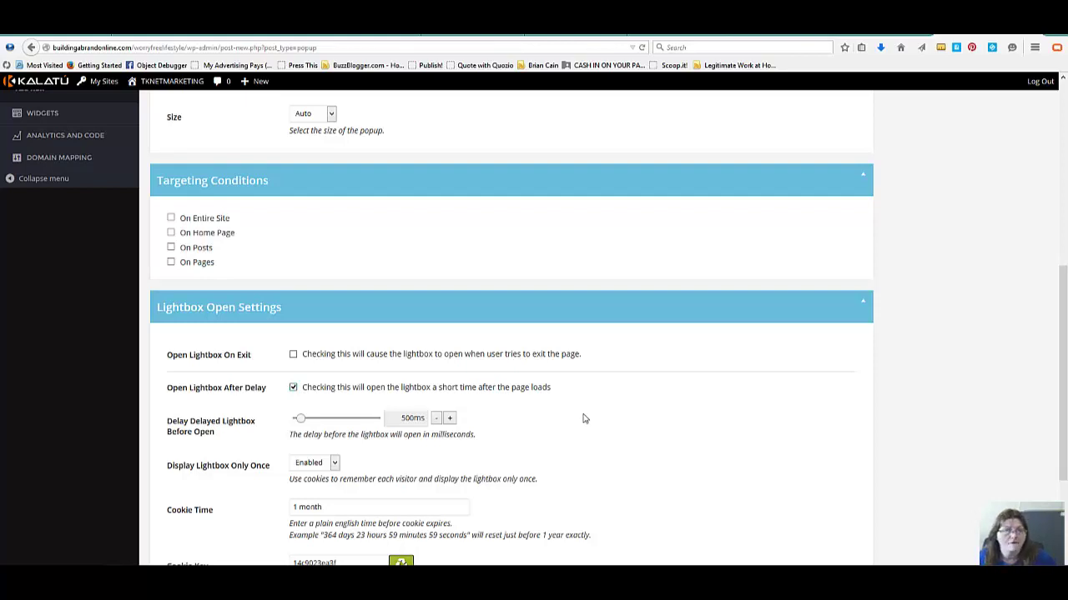
Set the Display Lightbox Only Once dropdown to Disabled
scroll(584, 427, down, 3)
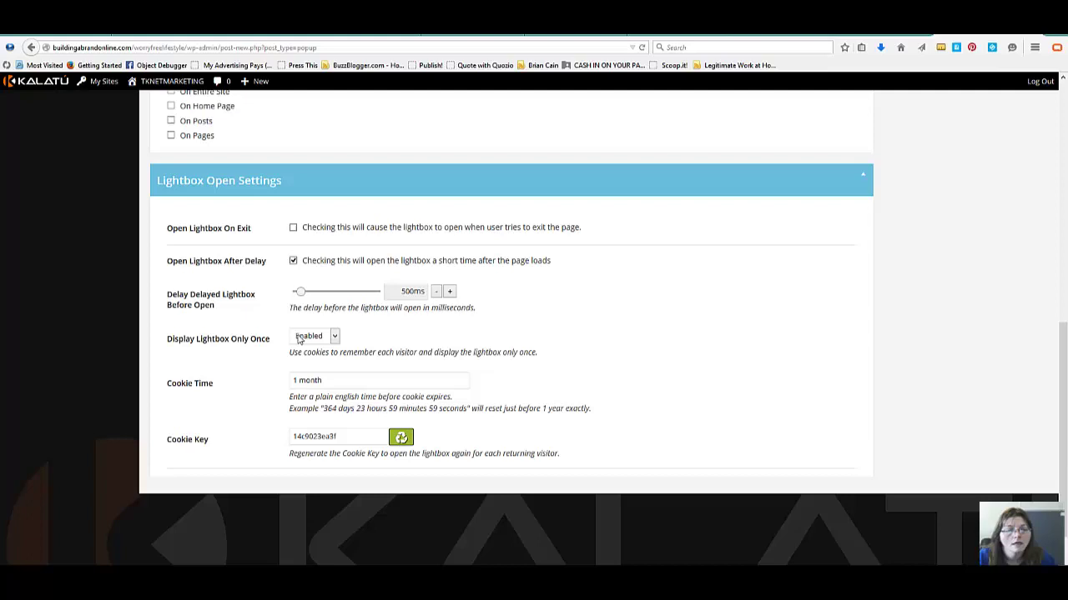
click(333, 337)
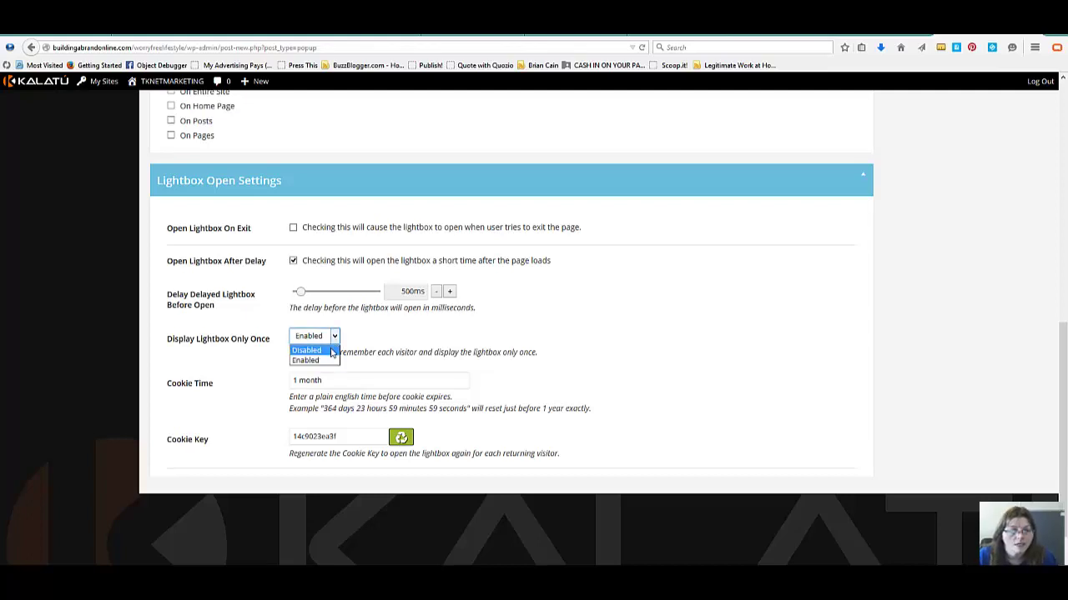
click(309, 351)
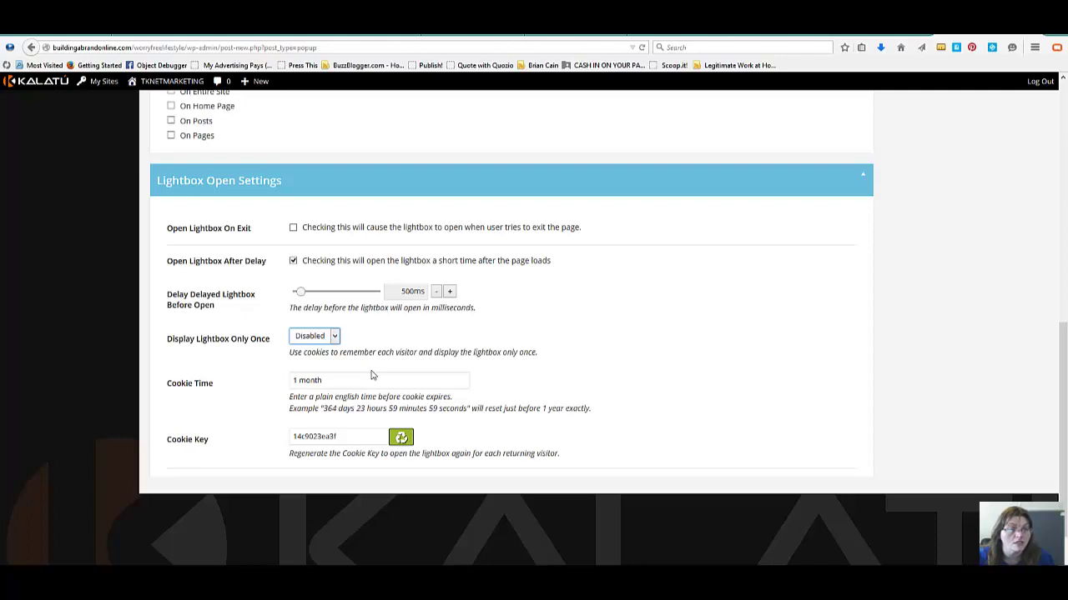
scroll(249, 349, up, 3)
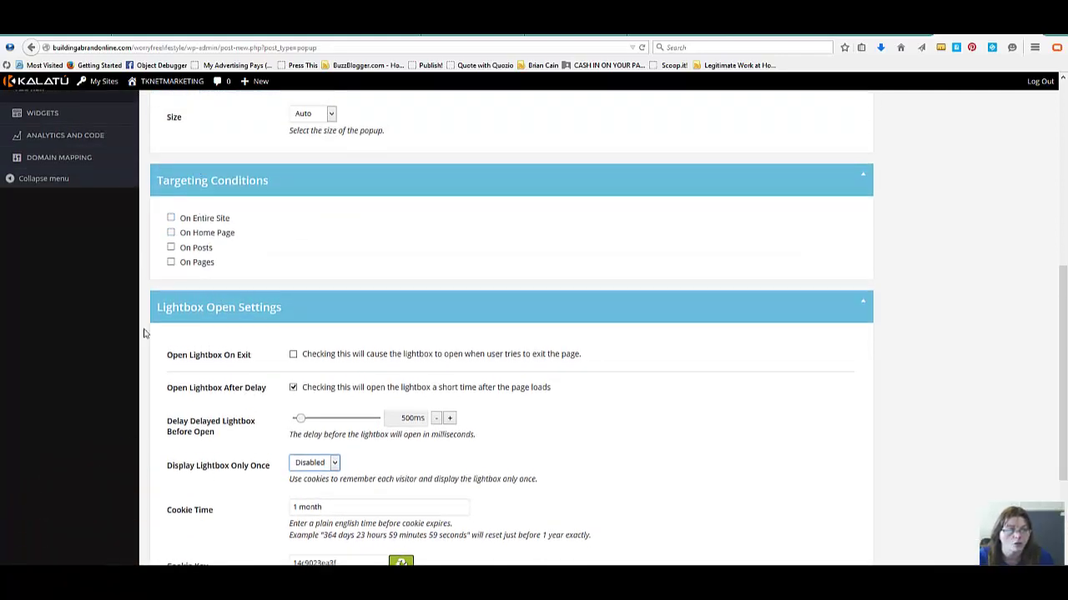
scroll(598, 435, down, 3)
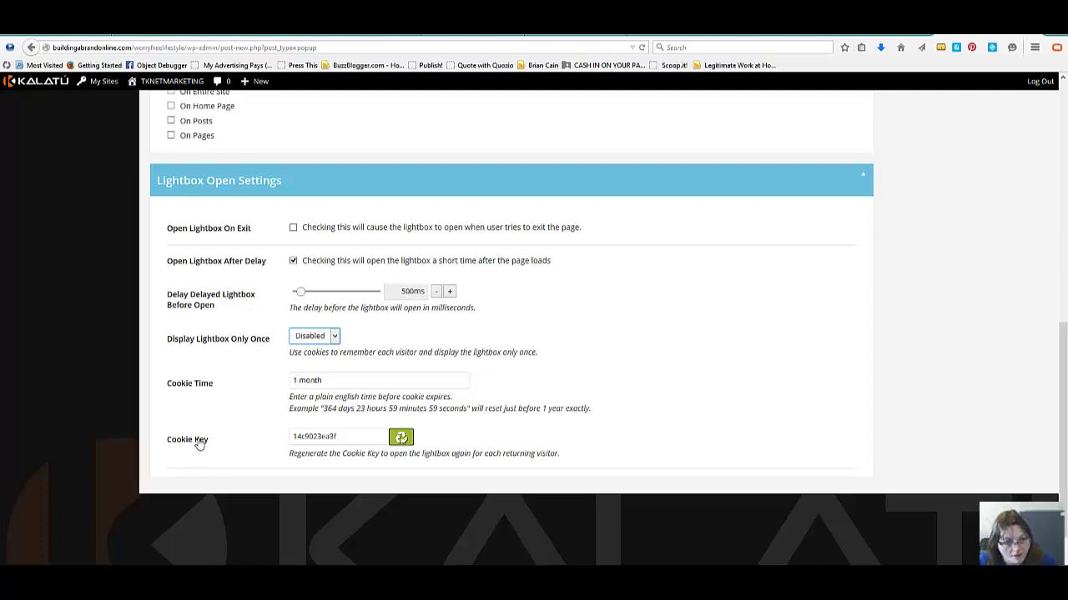
Set Display Lightbox Only Once to Enabled and regenerate the Cookie Key
click(335, 337)
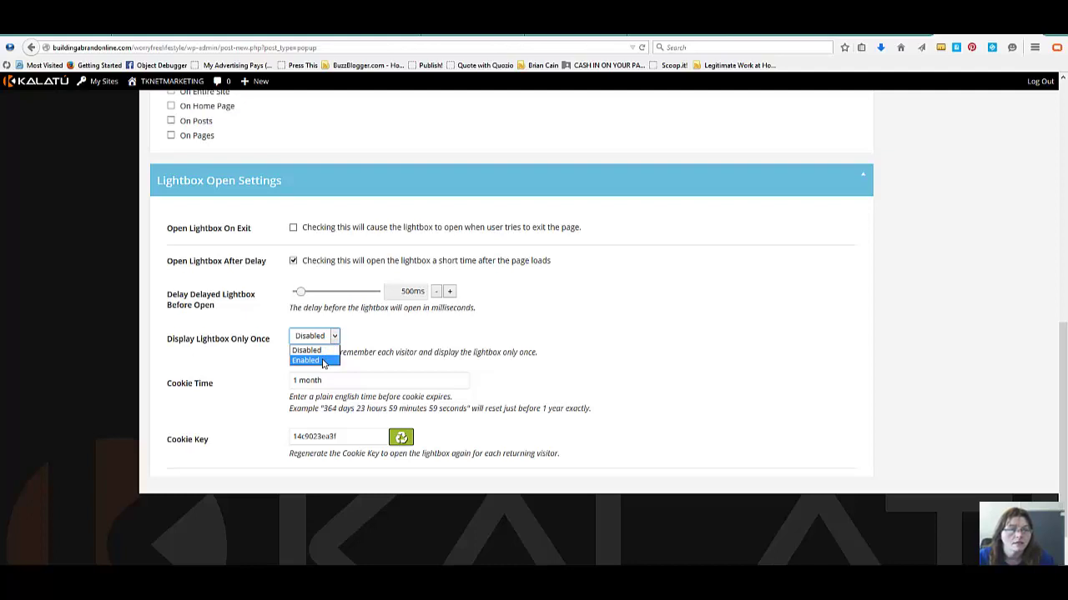
click(324, 361)
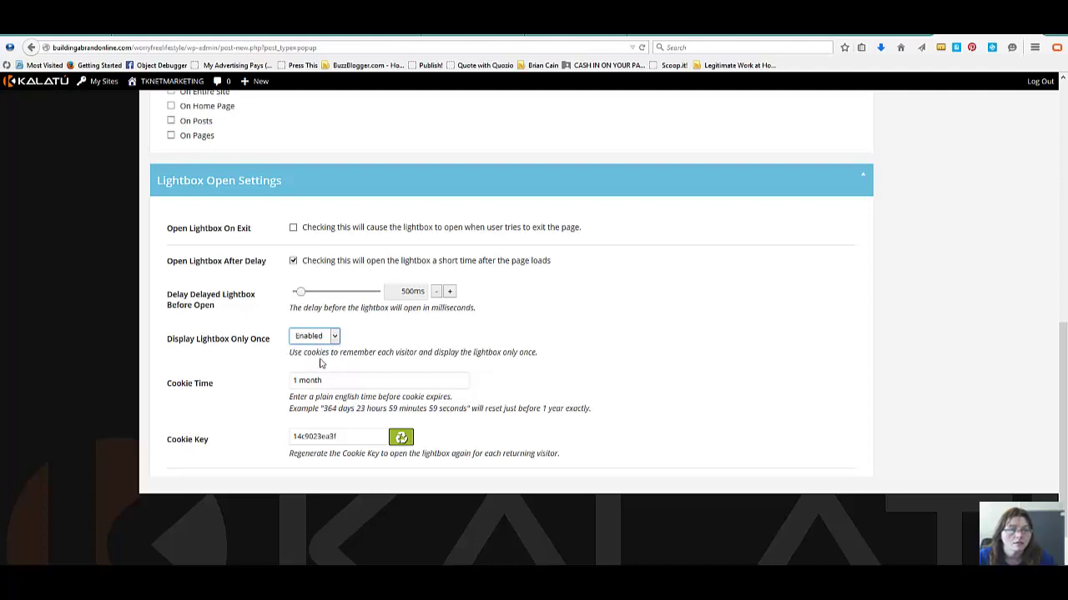
click(401, 440)
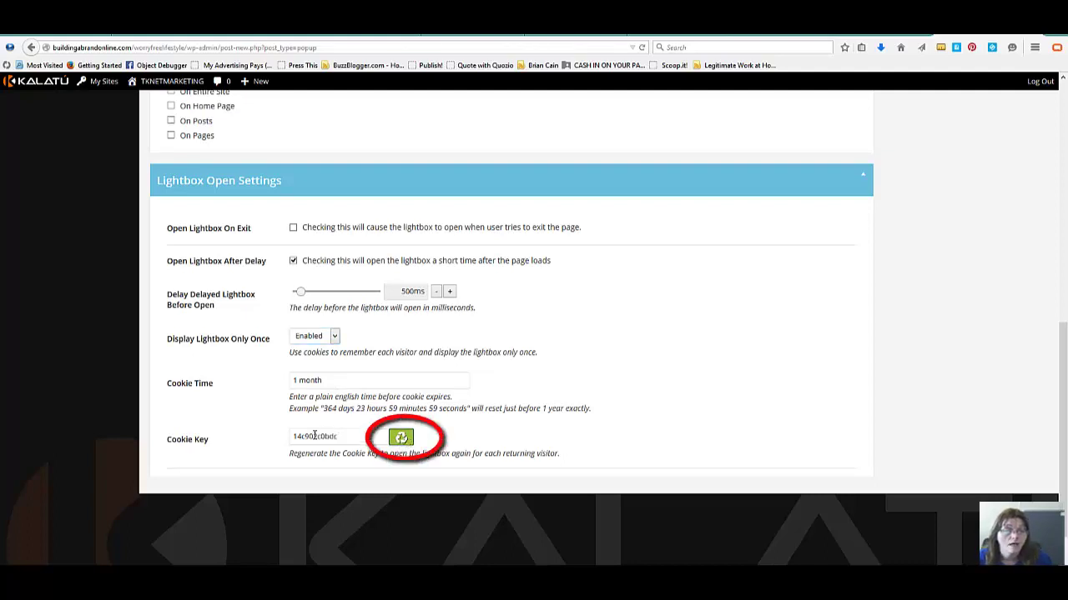
click(404, 439)
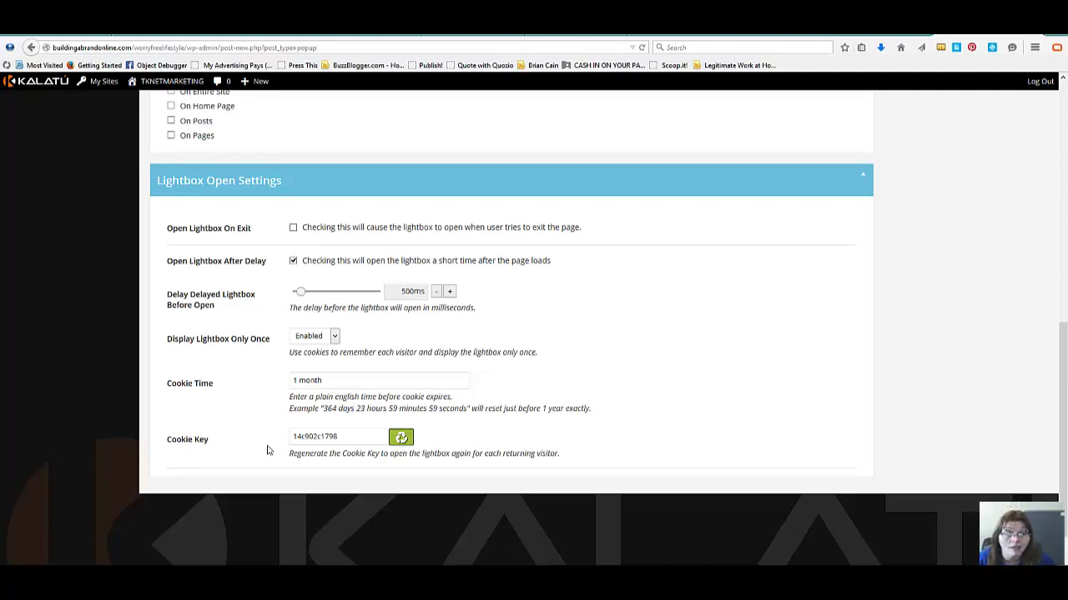
Change Display Lightbox Only Once back to Disabled, keeping the 1 month cookie time
click(334, 339)
click(315, 350)
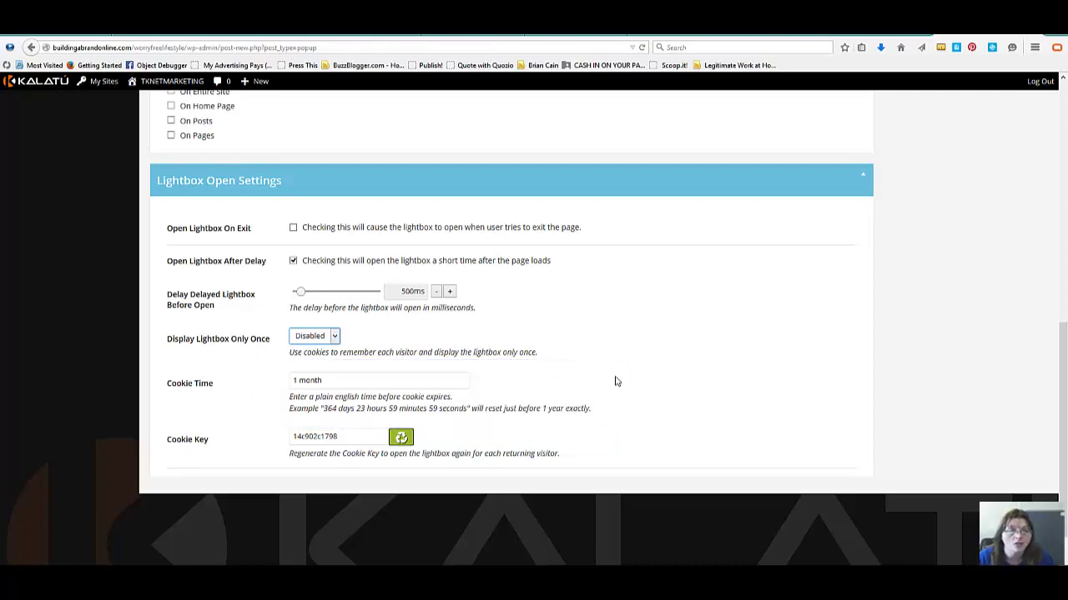
scroll(616, 381, up, 10)
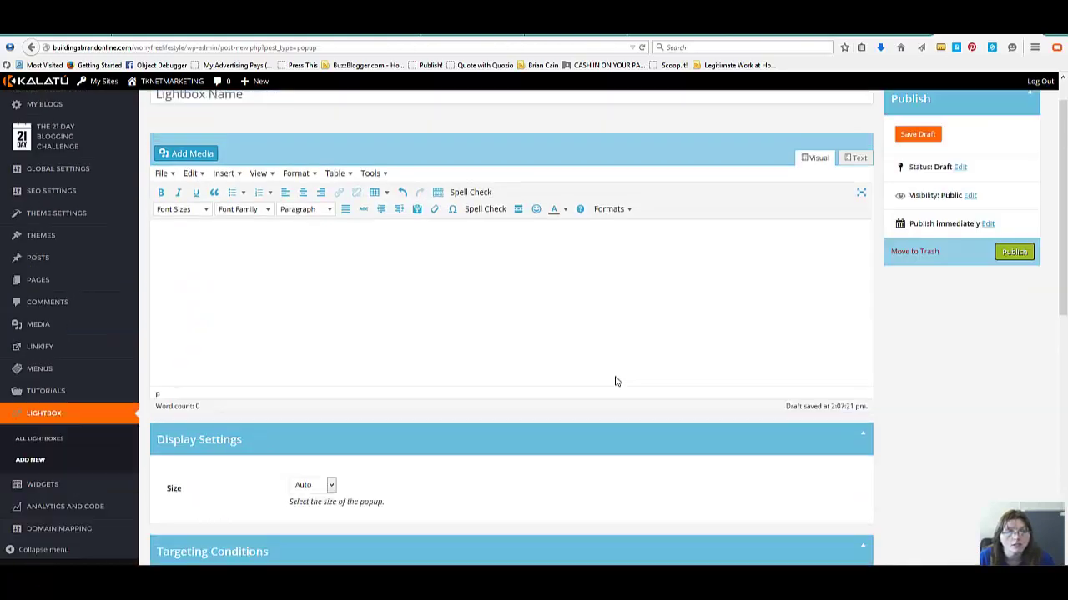
scroll(616, 381, up, 1)
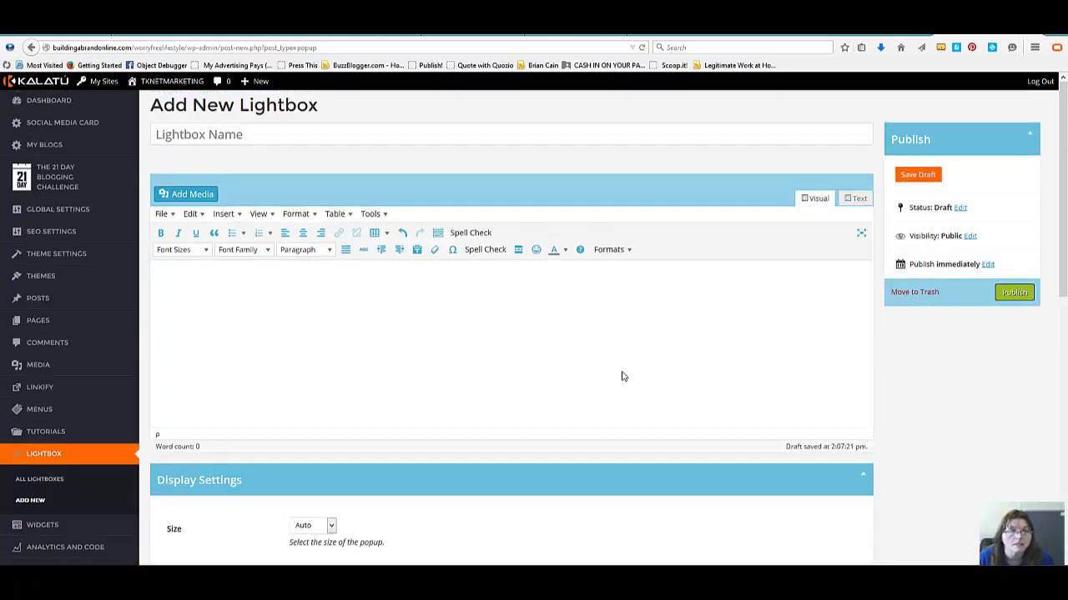